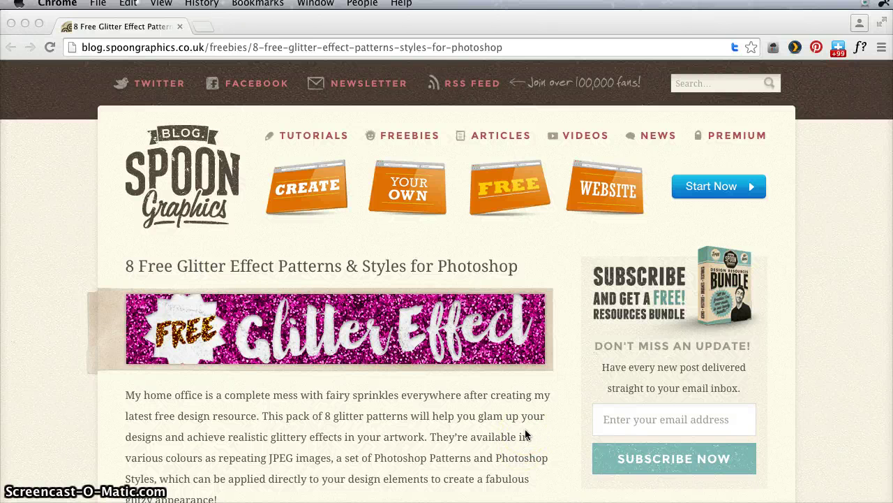
- Scroll the Spoon Graphics glitter post down to the 'Download the Free Glitter Effect Patterns' link
scroll(526, 429, down, 1)
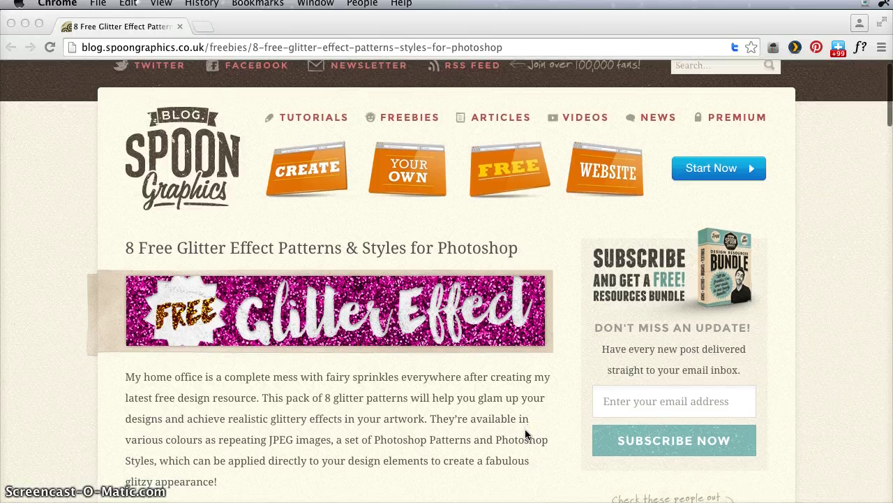
scroll(526, 434, up, 1)
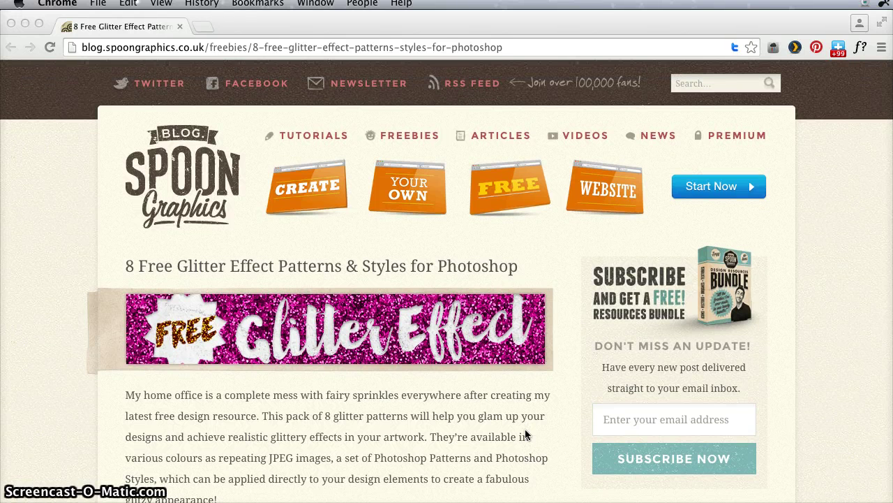
scroll(524, 430, down, 1)
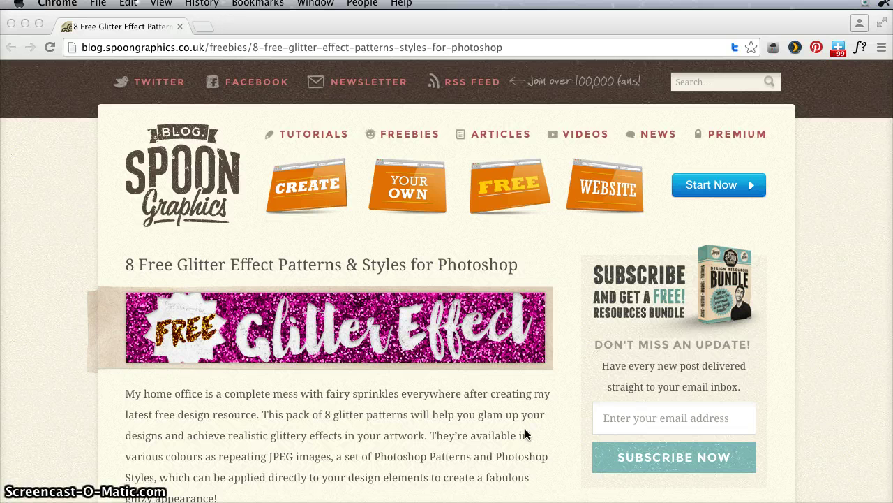
scroll(525, 434, down, 1)
scroll(525, 434, down, 3)
scroll(525, 433, down, 8)
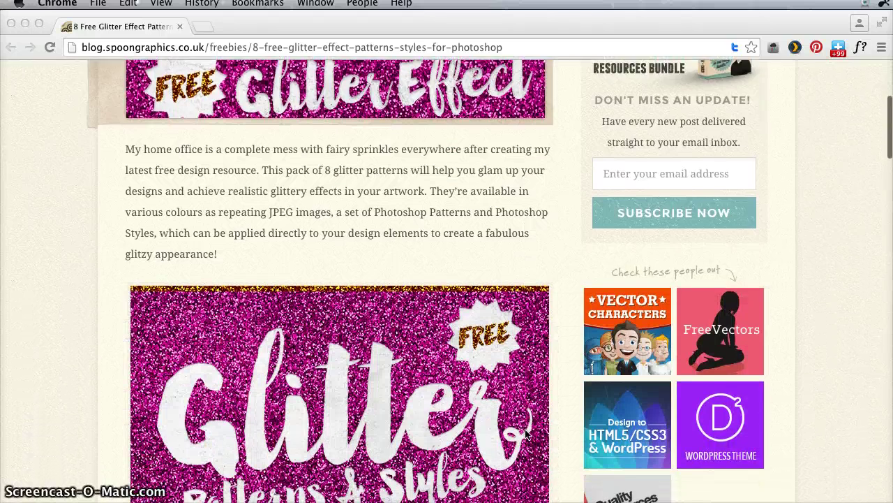
scroll(525, 433, down, 3)
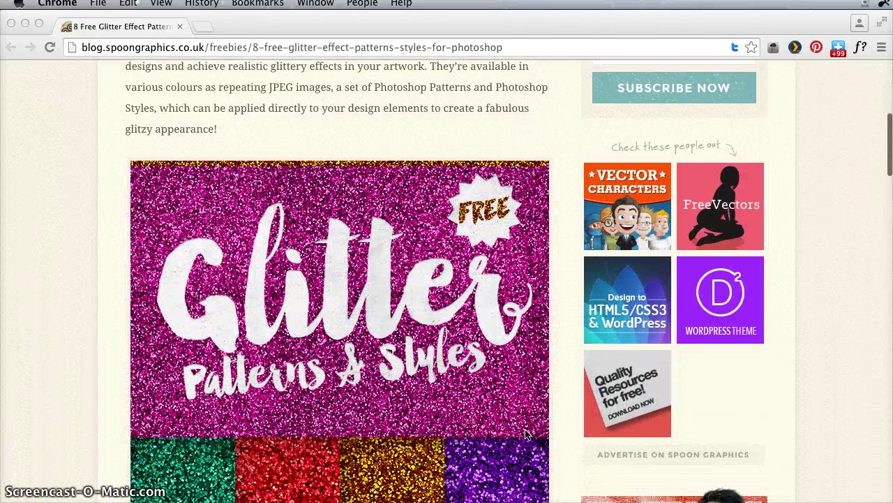
scroll(525, 433, down, 3)
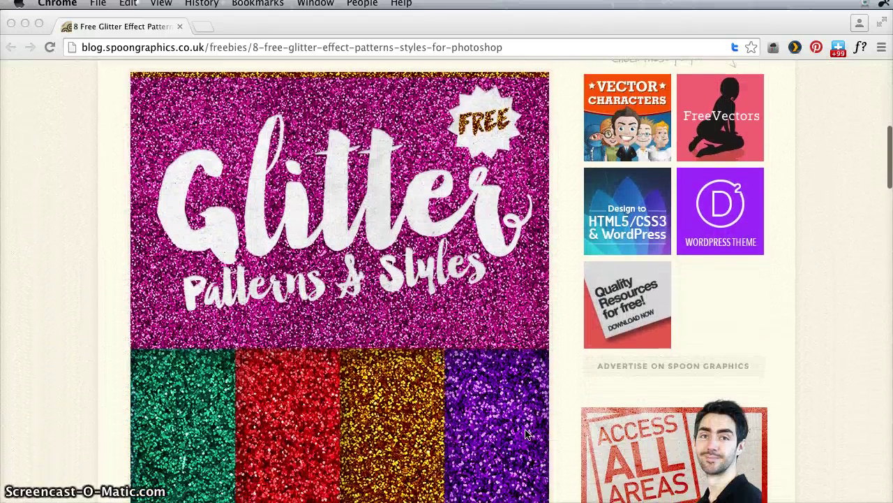
scroll(525, 433, down, 10)
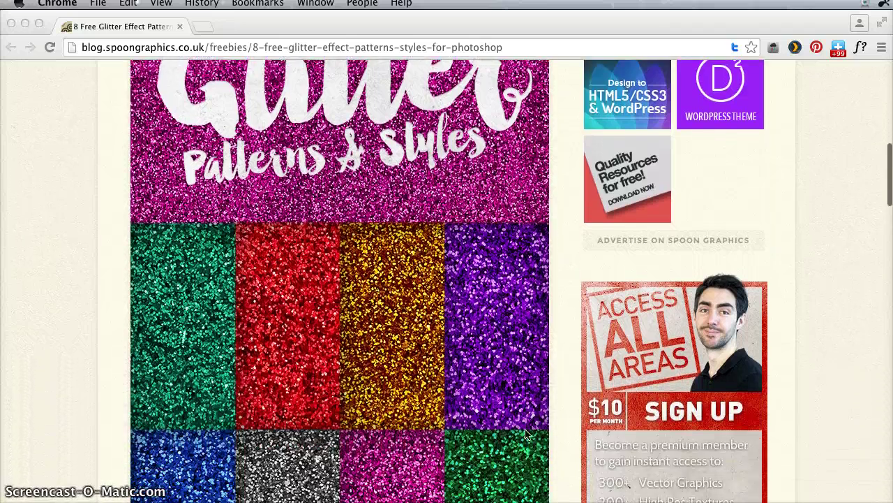
scroll(525, 433, down, 6)
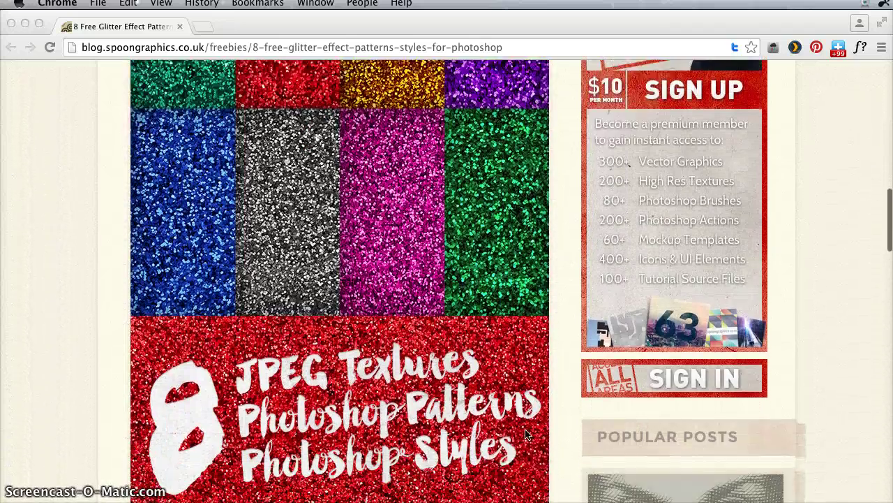
scroll(525, 434, down, 5)
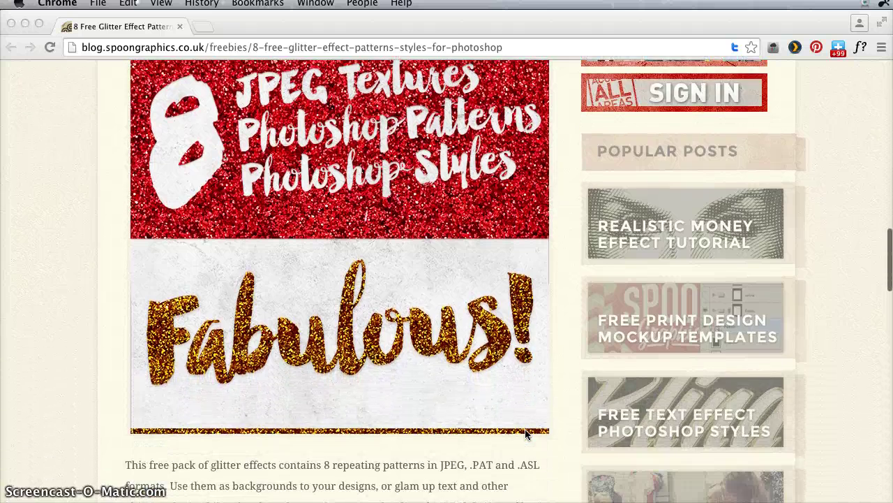
scroll(525, 429, up, 3)
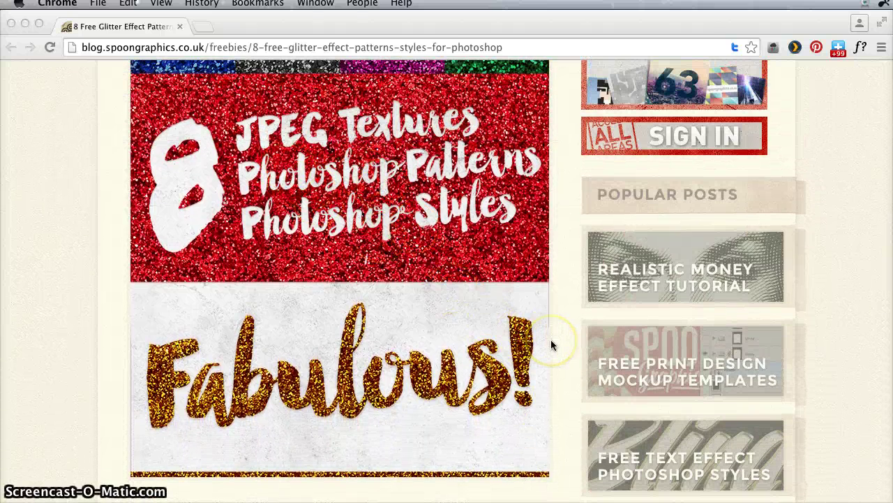
scroll(551, 342, down, 5)
scroll(551, 345, down, 2)
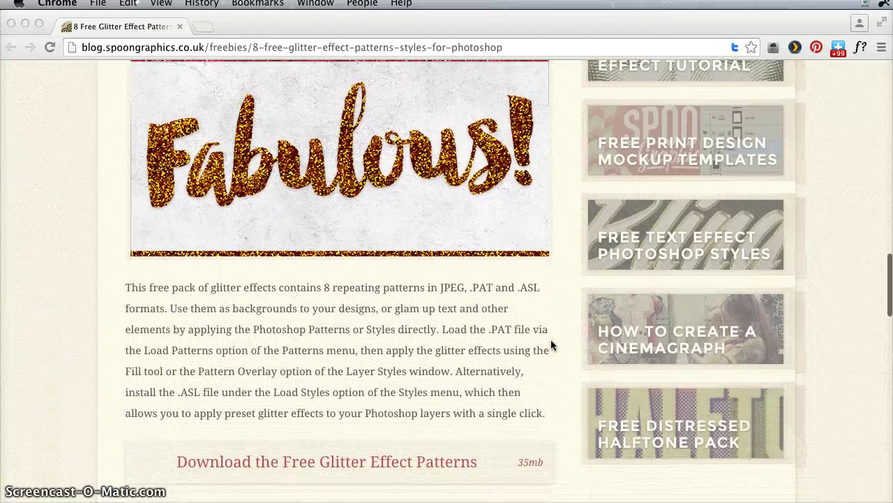
scroll(551, 345, down, 1)
scroll(551, 345, down, 1)
scroll(551, 345, down, 1)
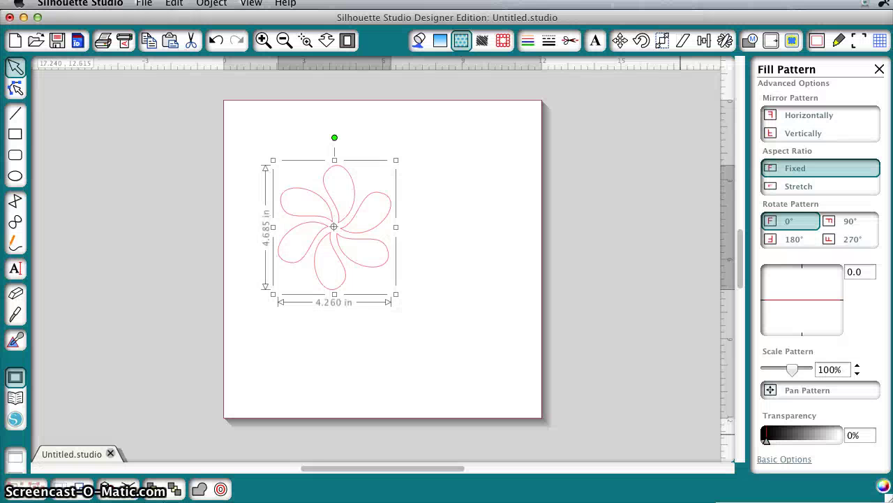
- Switch to the Finder window showing the Glitter-Effect-Patterns folder
key(super+Tab)
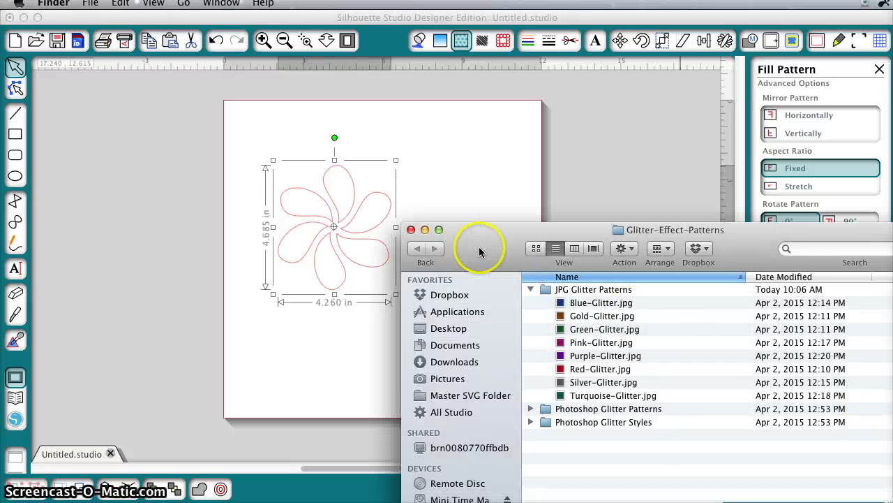
- Move the Finder window clear, expand JPG Glitter Patterns, and drag Blue-Glitter.jpg toward the flower
drag(480, 248, 455, 191)
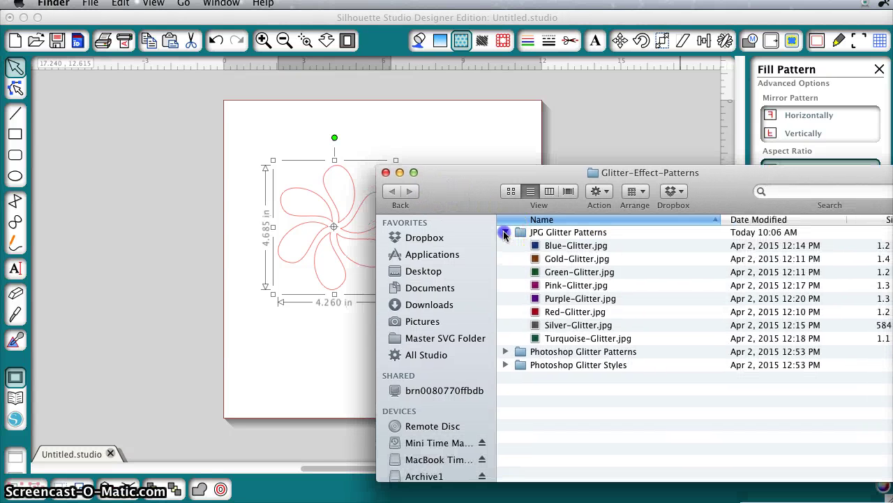
click(505, 231)
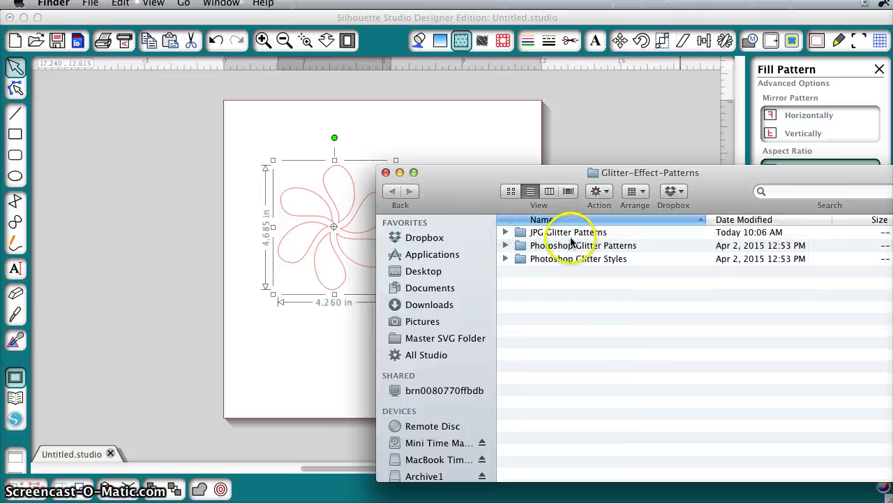
click(506, 232)
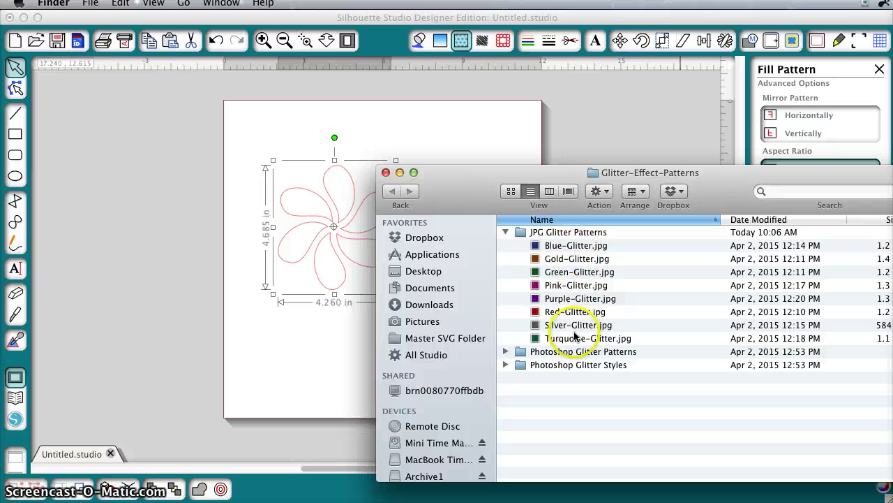
drag(473, 196, 578, 136)
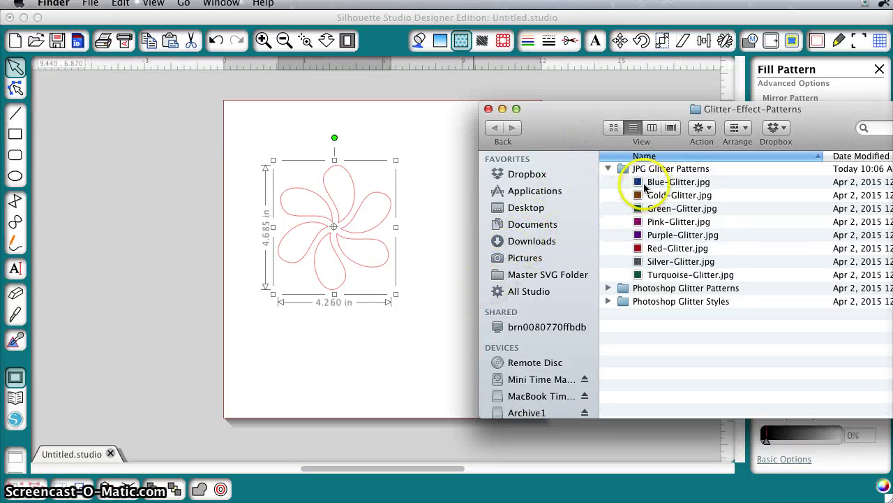
drag(639, 182, 377, 225)
- Drop the blue glitter onto the flower and scale the pattern to 75%, leaving rotation and transparency at 0
click(409, 231)
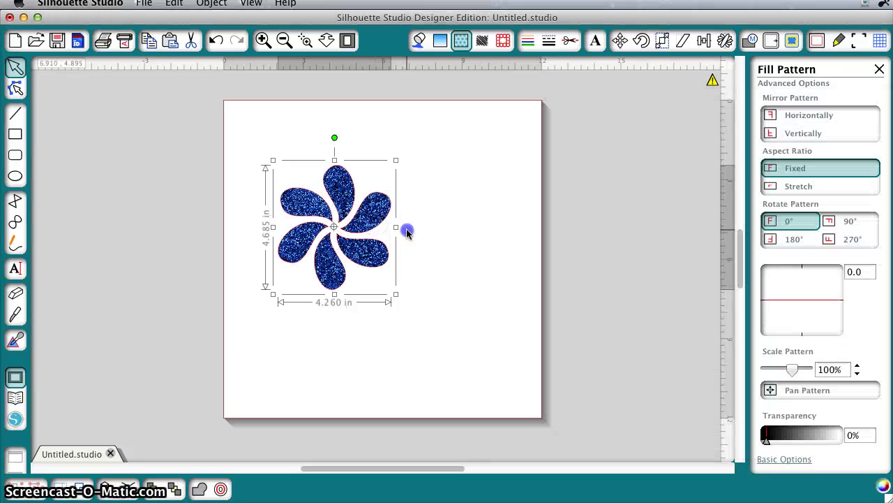
click(372, 224)
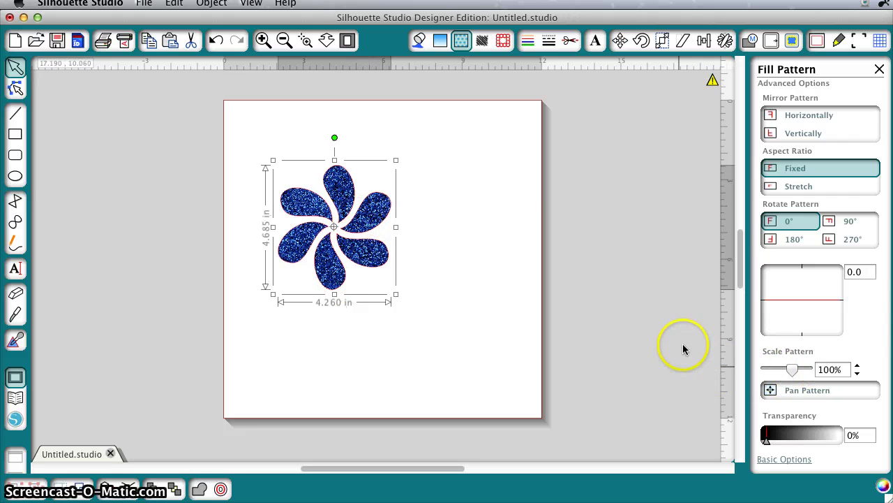
click(461, 42)
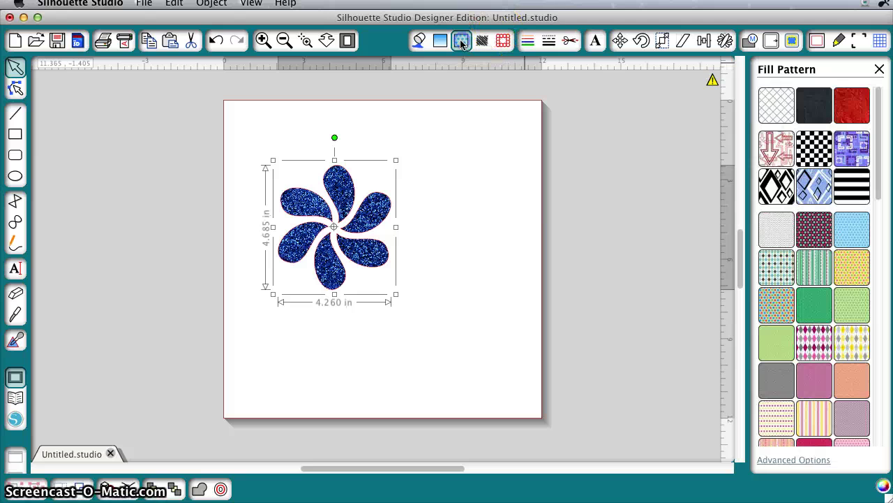
click(796, 459)
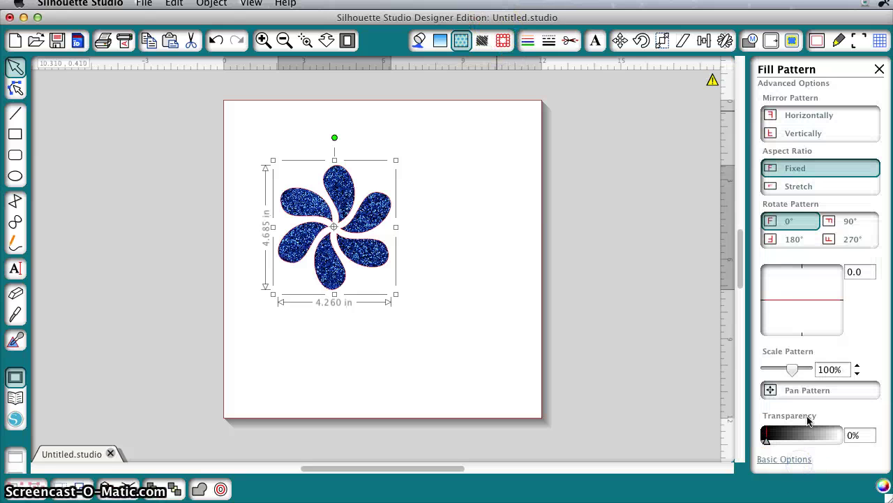
drag(792, 370, 789, 372)
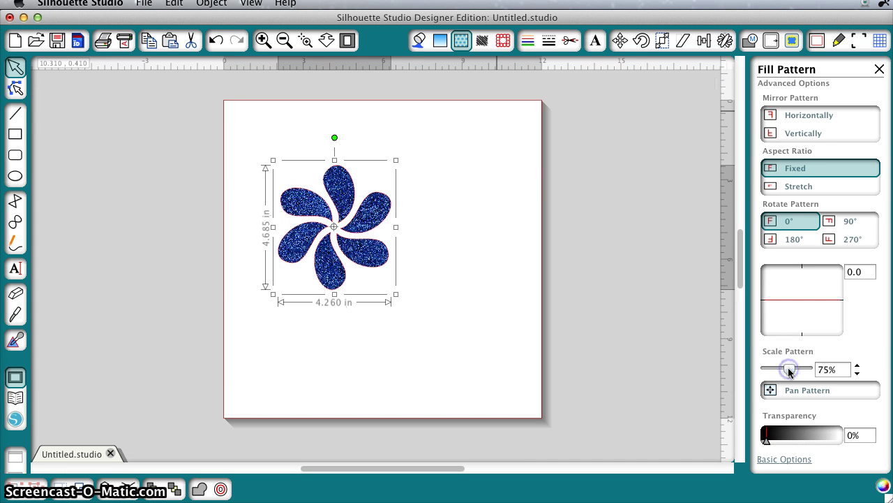
mouse_move(840, 311)
mouse_down()
mouse_move(836, 291)
mouse_move(837, 301)
mouse_up()
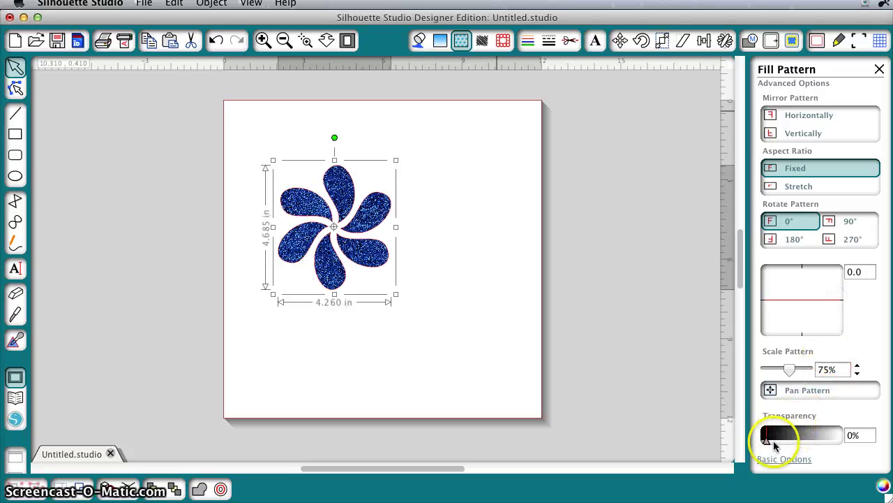
mouse_move(767, 446)
mouse_down()
mouse_move(794, 443)
mouse_move(765, 442)
mouse_up()
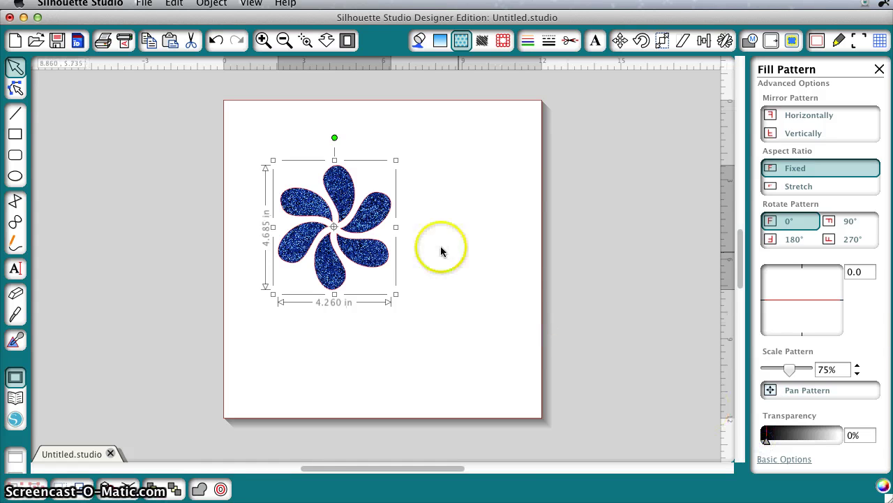
- Release the flower's compound path so the petals become separate shapes, then deselect
right_click(375, 219)
click(462, 461)
click(472, 366)
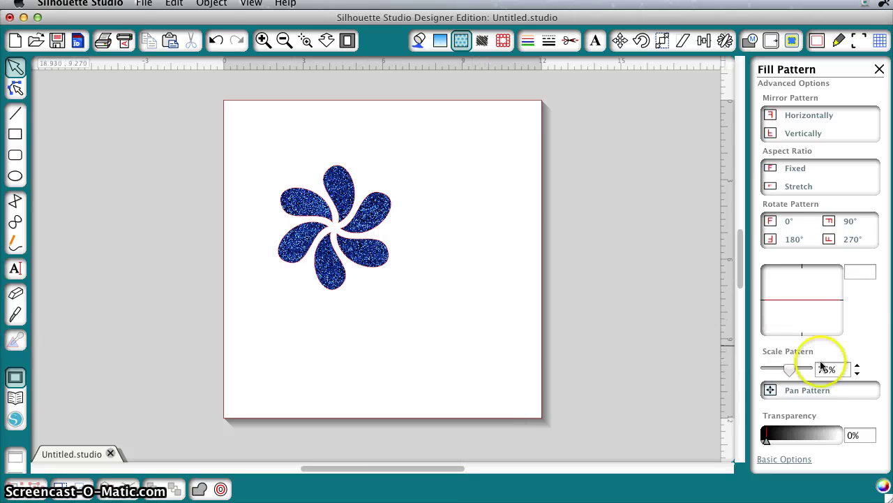
- Fill the petals with red, turquoise, purple, pink and gold glitter from the Finder folder
key(super+Tab)
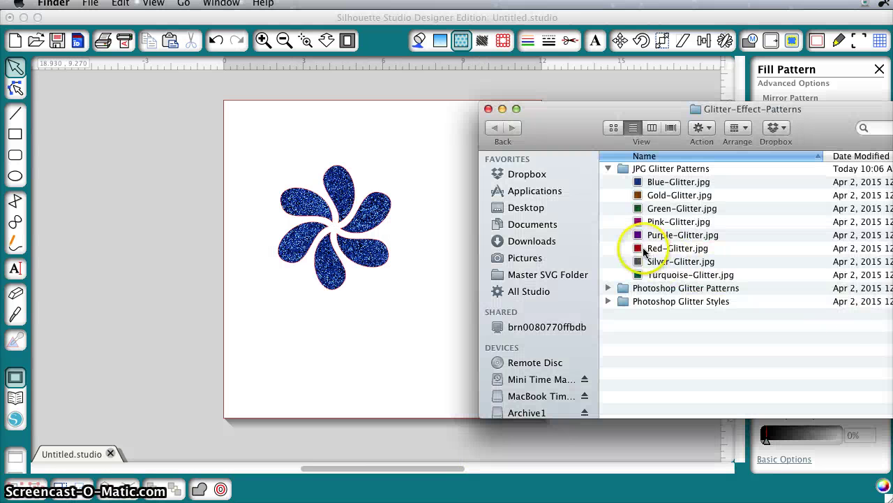
drag(641, 252, 381, 252)
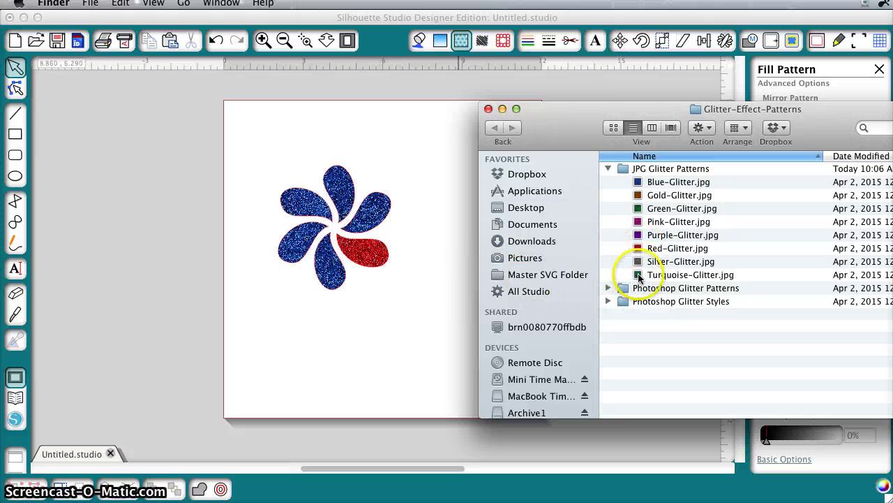
drag(637, 274, 336, 277)
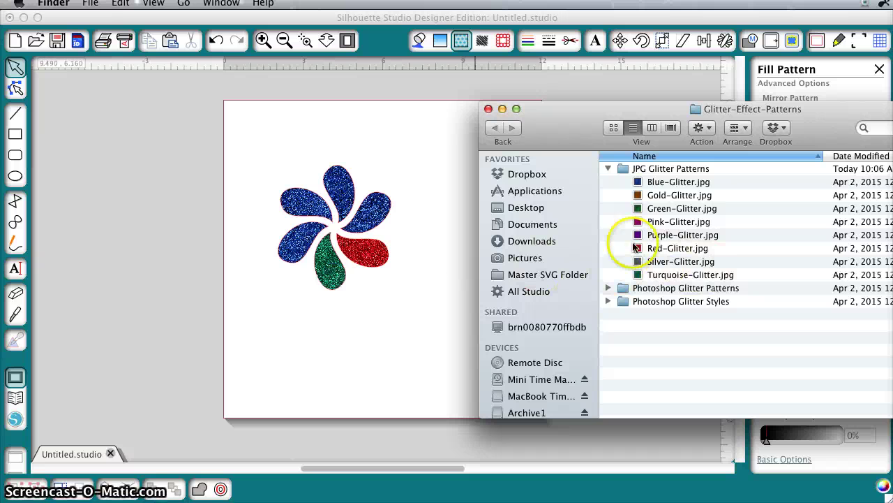
drag(637, 236, 307, 241)
drag(637, 222, 370, 216)
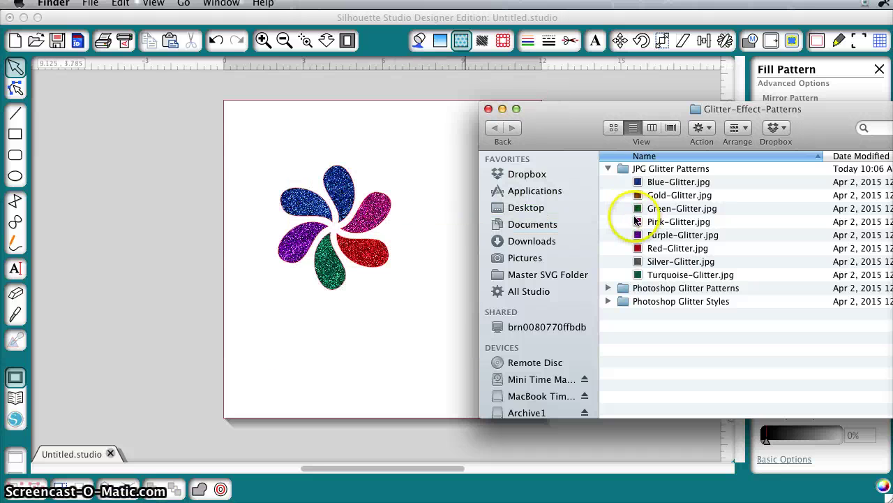
drag(637, 199, 360, 187)
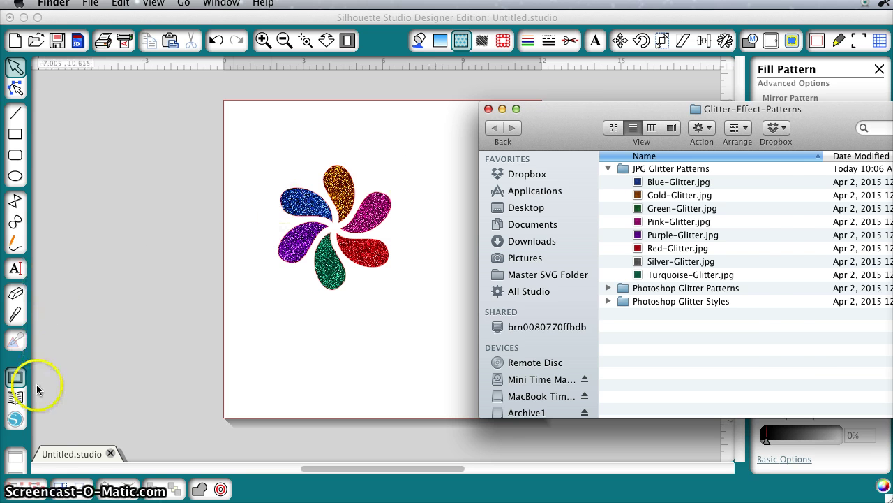
- Add Red-Glitter.jpg to the My Patterns library, check it, and return to the flower design
click(16, 397)
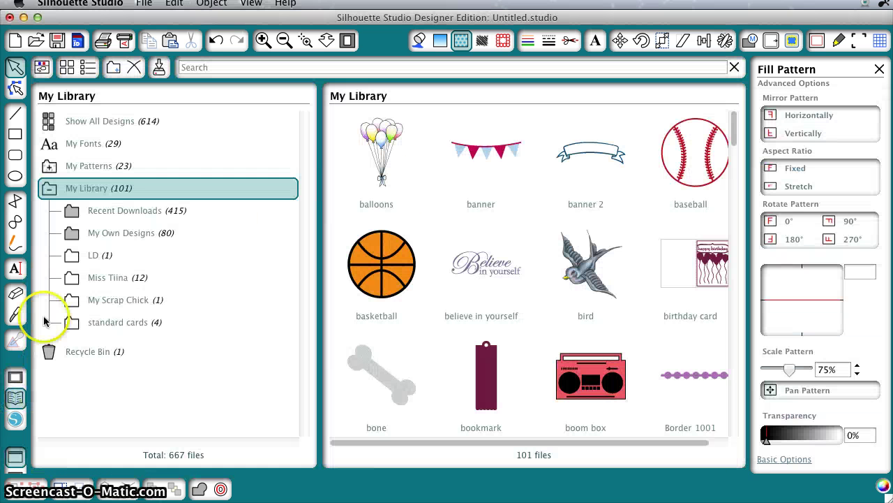
click(85, 166)
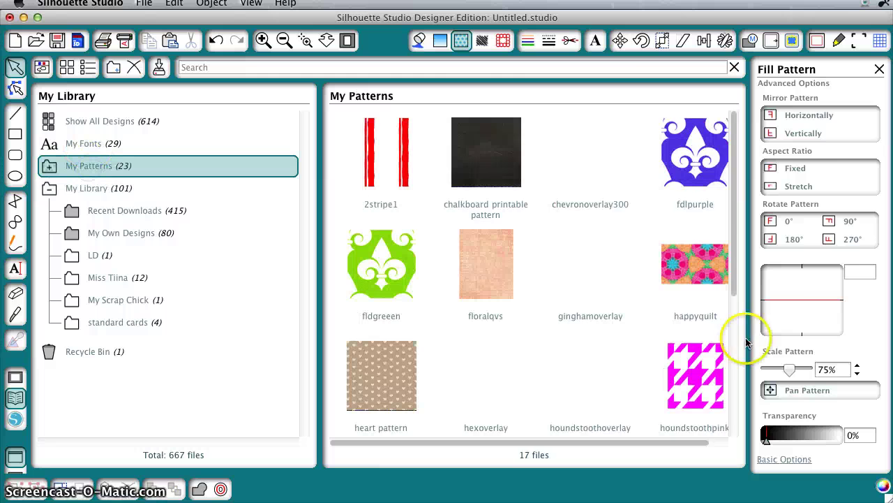
key(super+Tab)
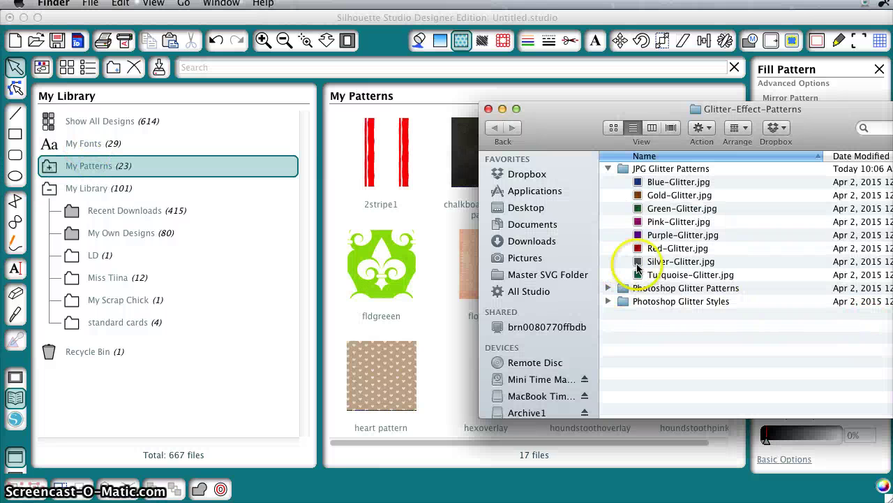
drag(637, 248, 455, 361)
click(550, 349)
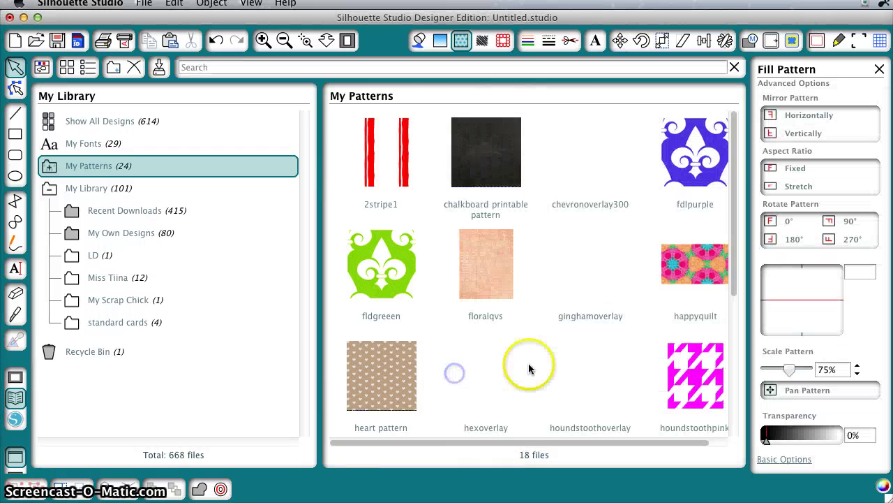
scroll(550, 350, down, 5)
click(582, 284)
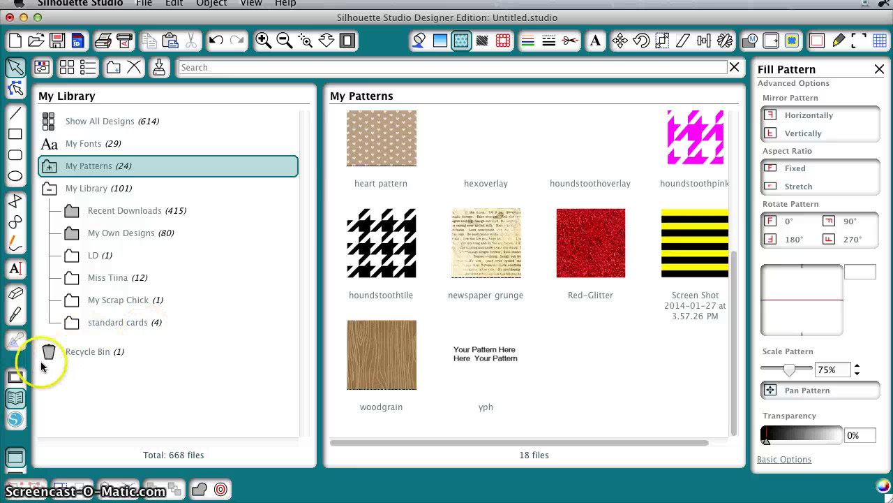
click(15, 381)
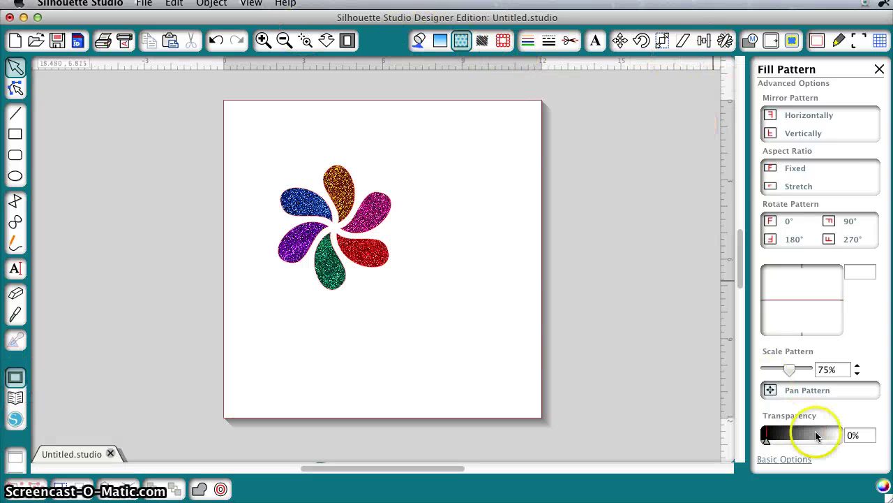
- Switch Fill Pattern to Basic Options and replace the red petal's glitter with Silver-Glitter.jpg
click(785, 459)
scroll(867, 358, down, 1)
scroll(867, 358, down, 10)
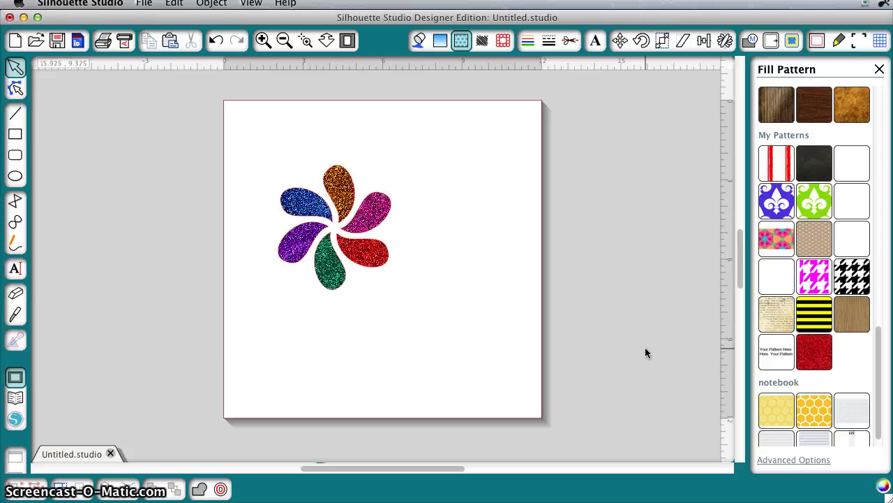
click(758, 464)
click(674, 314)
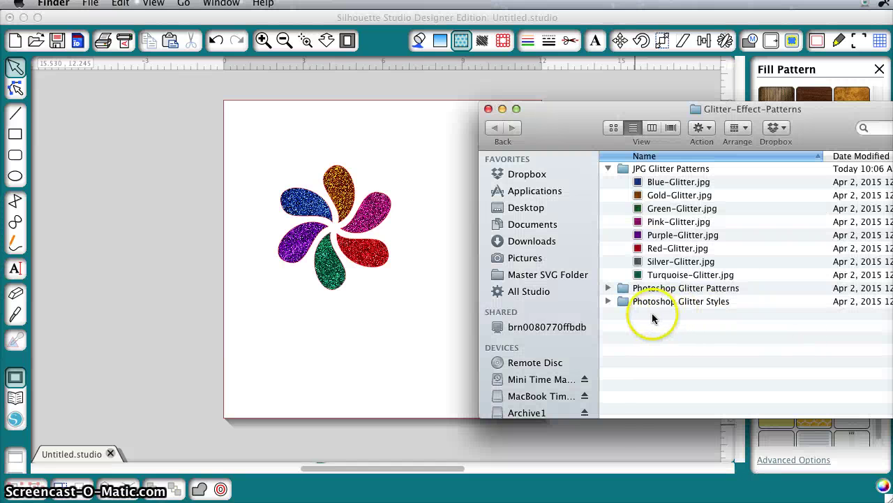
drag(638, 265, 377, 256)
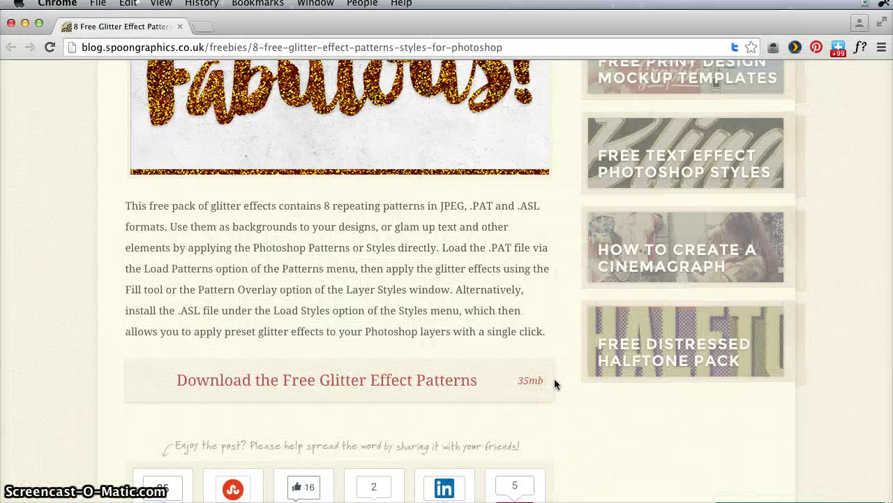
- Return to Chrome's glitter patterns post showing the 35mb download link
click(530, 413)
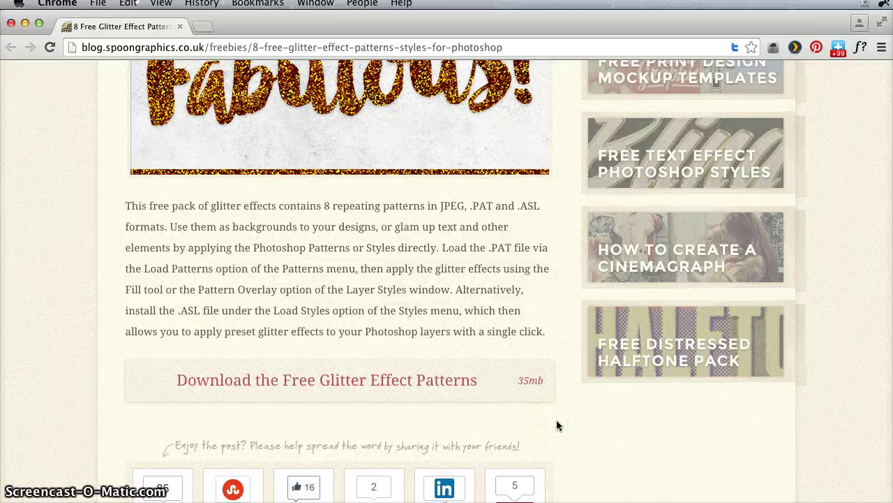